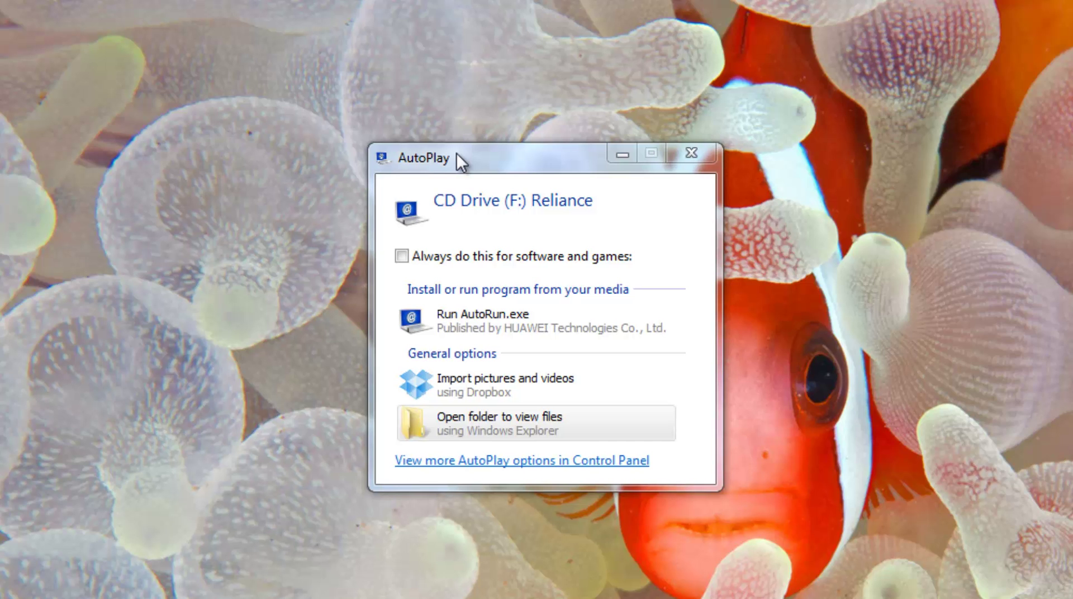
Step: Start the Reliance Netconnect+ setup from the CD drive's AutoPlay options and accept the license agreement
drag(457, 154, 664, 285)
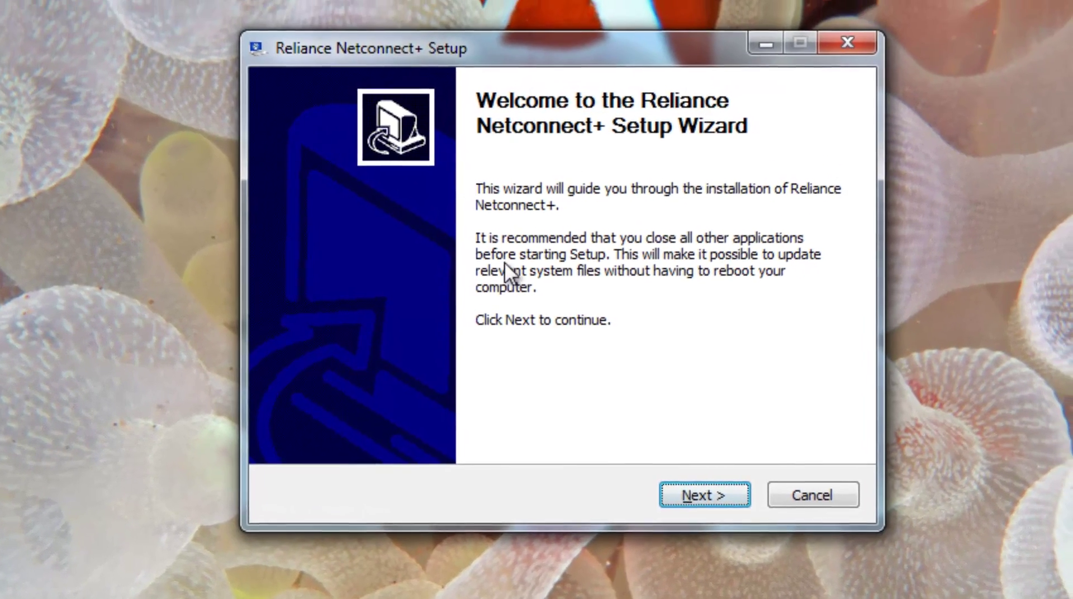
click(691, 492)
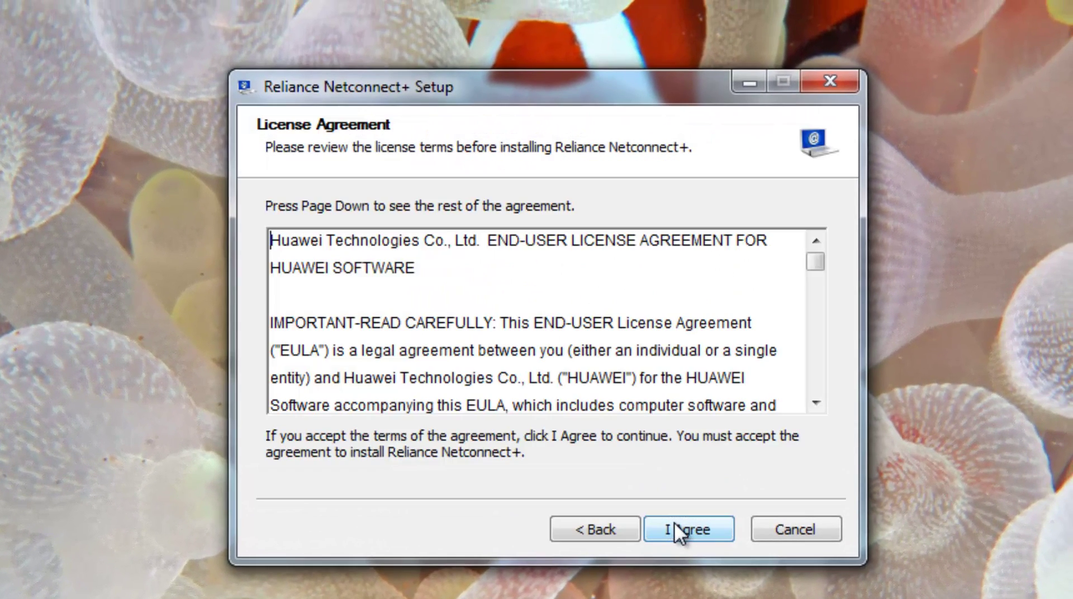
click(674, 523)
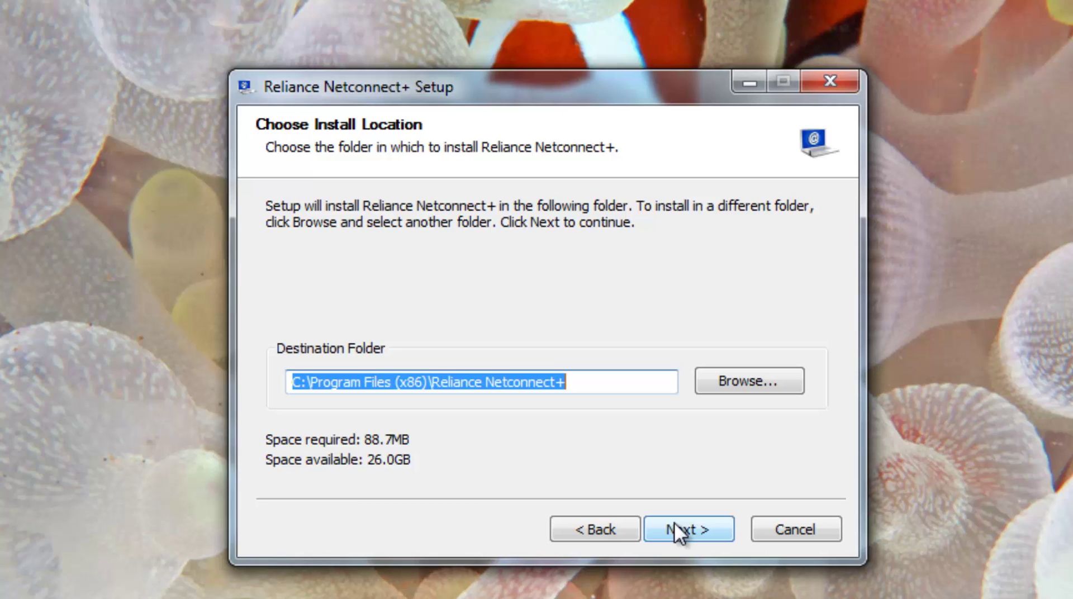
Step: Set the user's profile folder as the install location and complete the installation with the default Start Menu folder
click(736, 382)
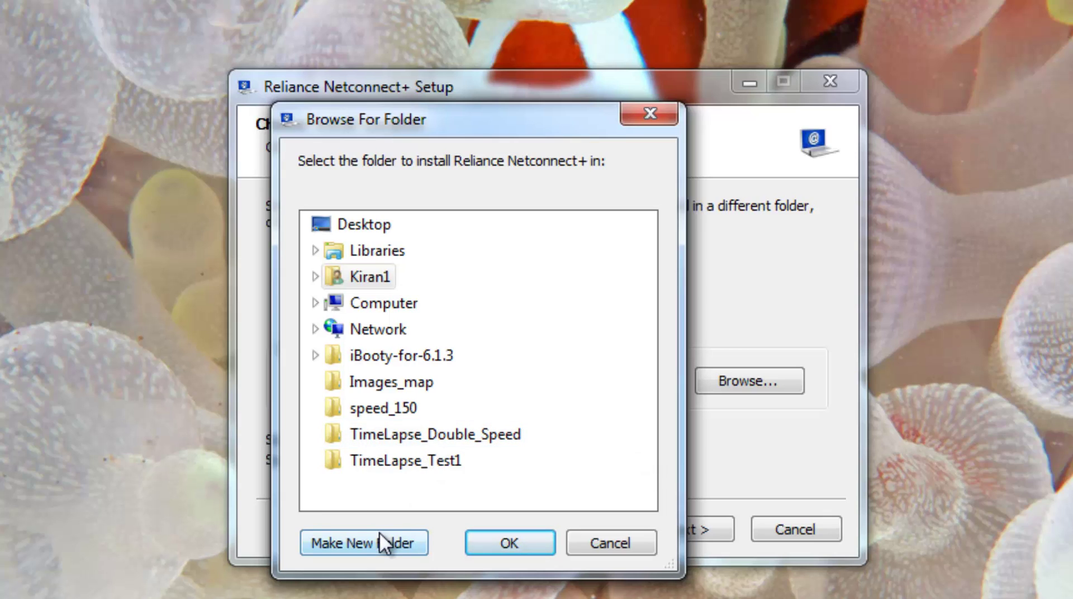
click(521, 547)
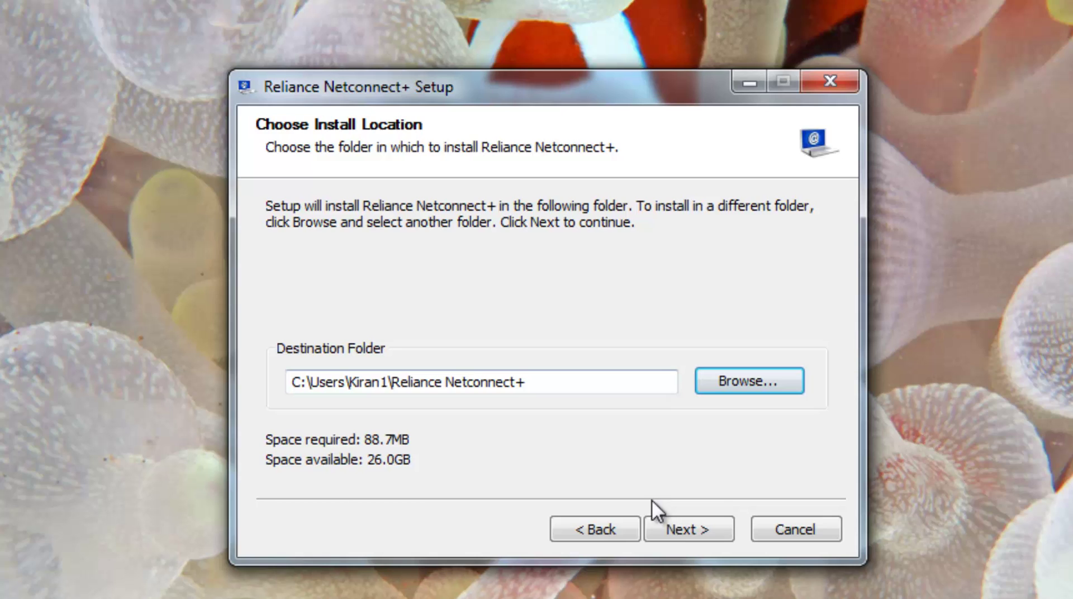
click(673, 529)
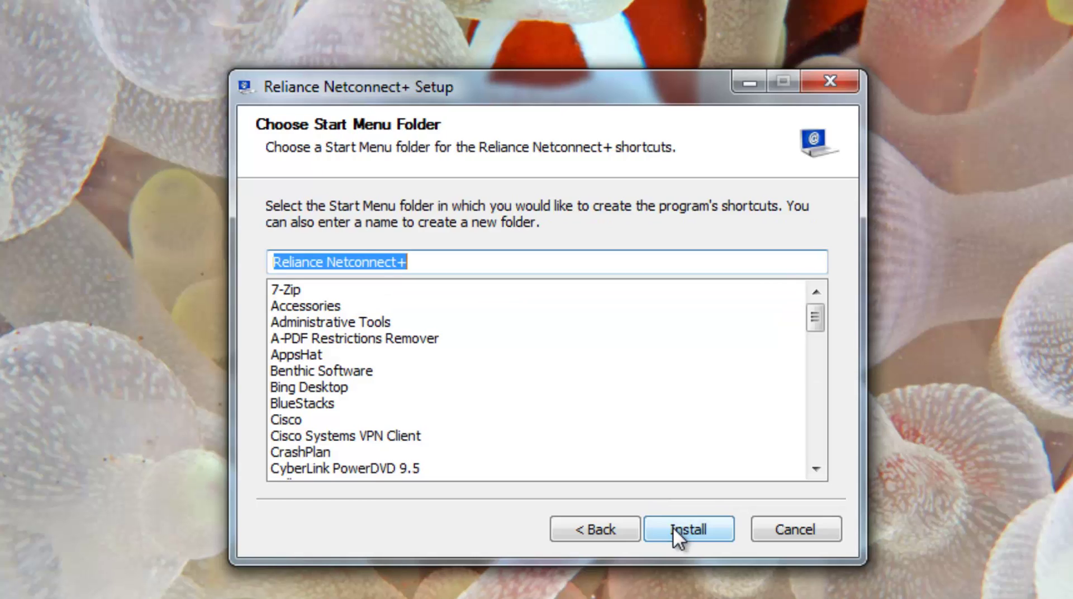
click(673, 529)
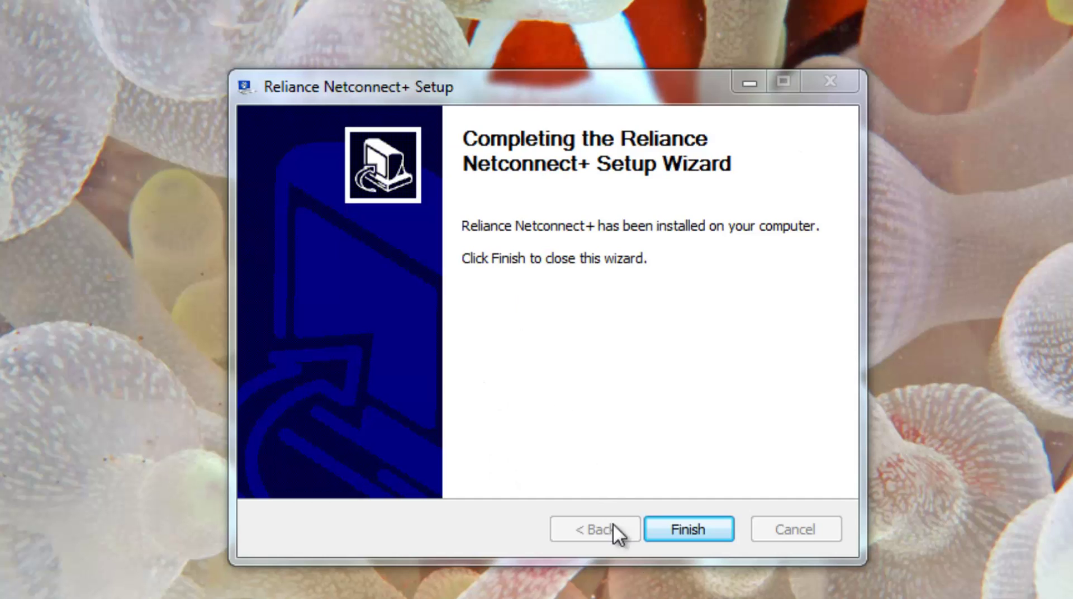
click(694, 531)
Step: Find Reliance Netconnect+ in the Control Panel's list of installed programs and close the list
key(super)
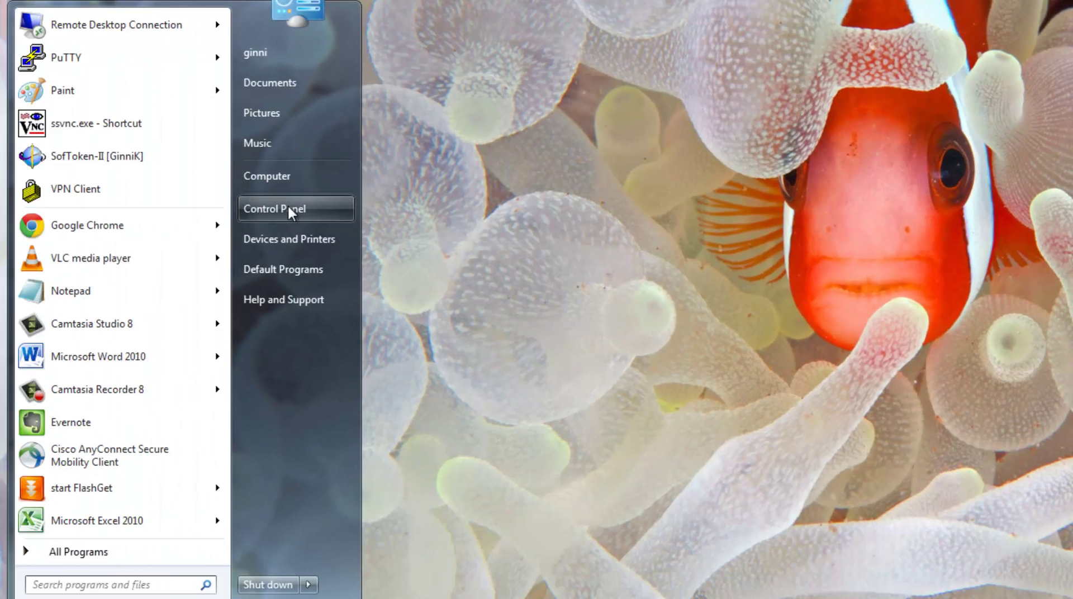
click(288, 208)
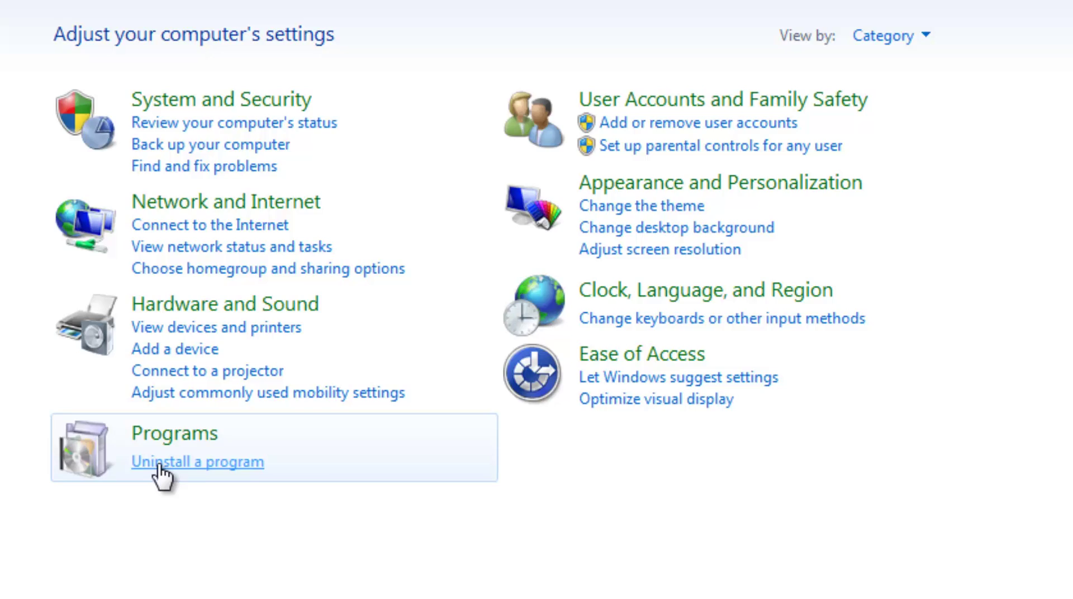
click(160, 465)
click(191, 489)
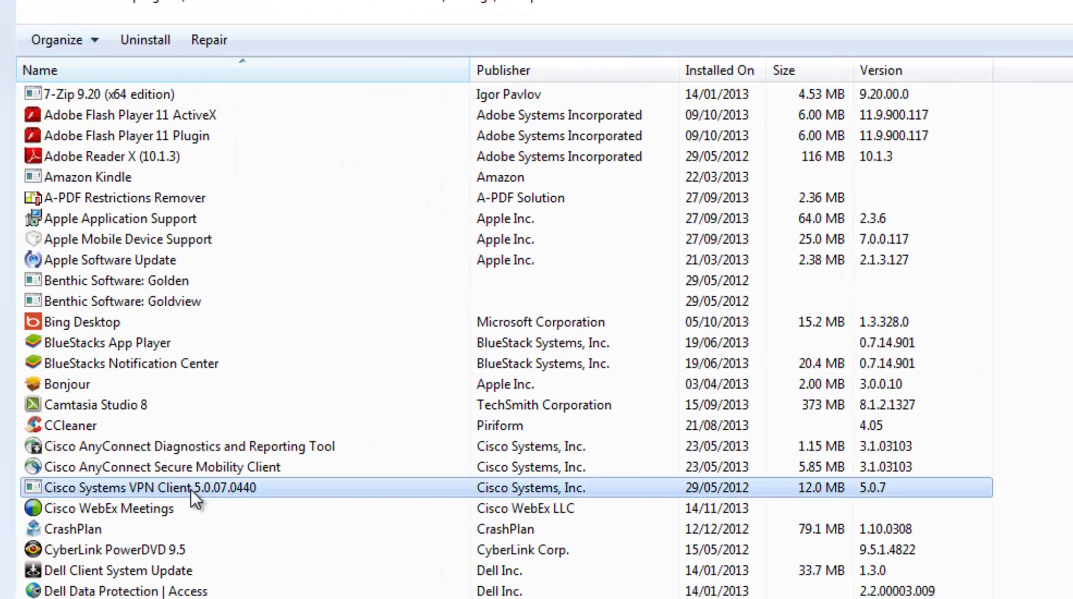
key(r)
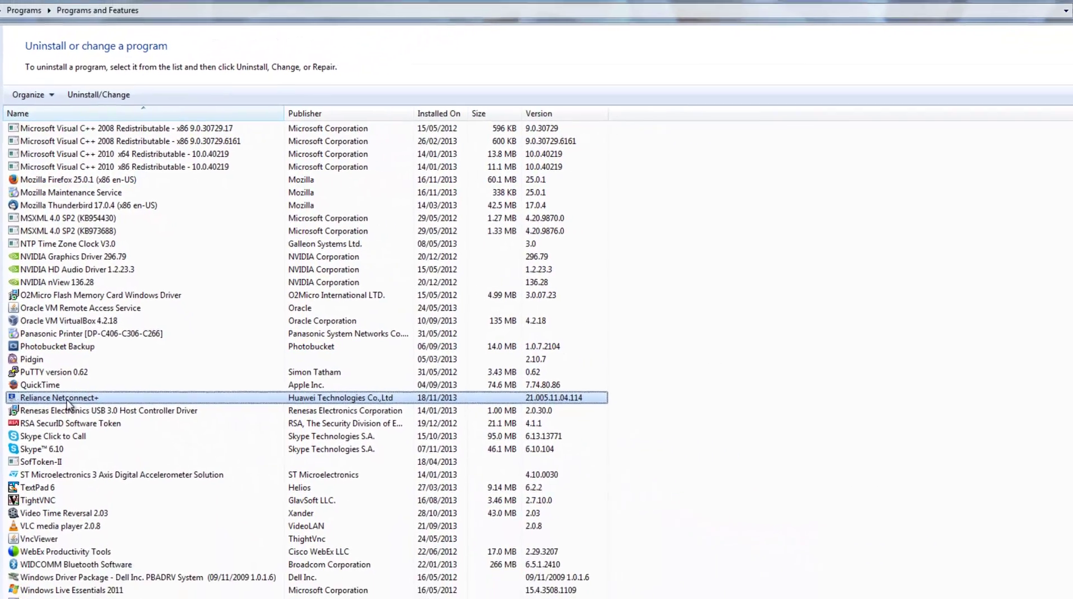
click(1058, 6)
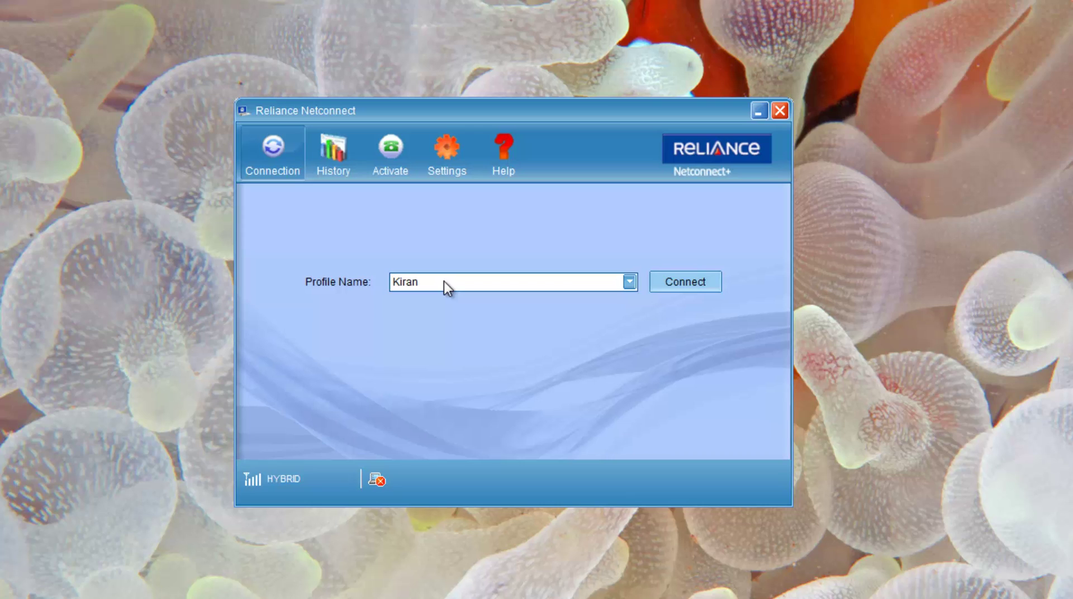
Step: Select the Reliance connection profile
click(630, 282)
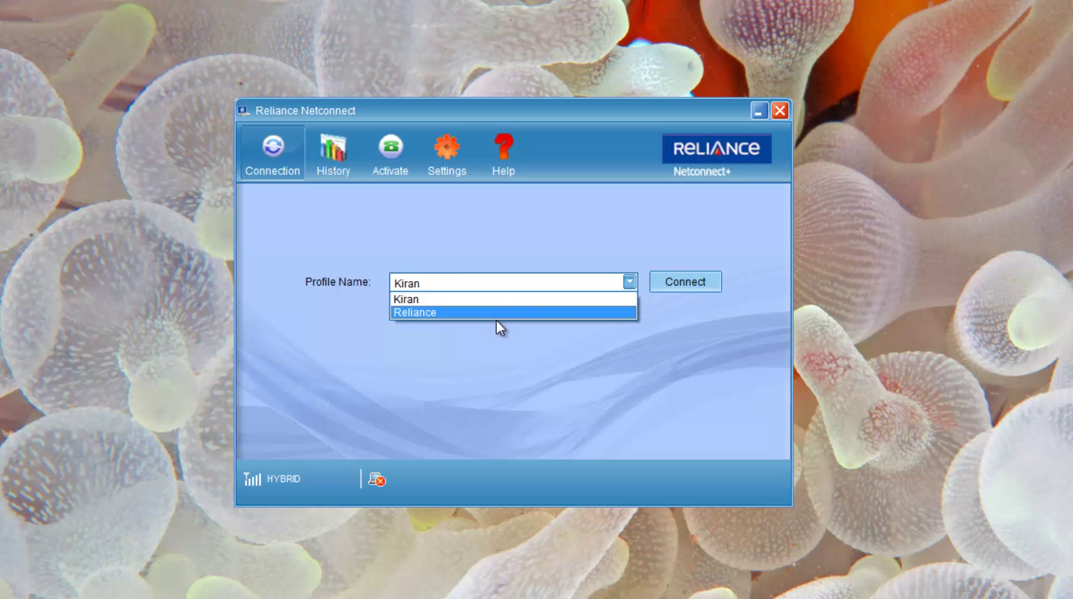
click(428, 312)
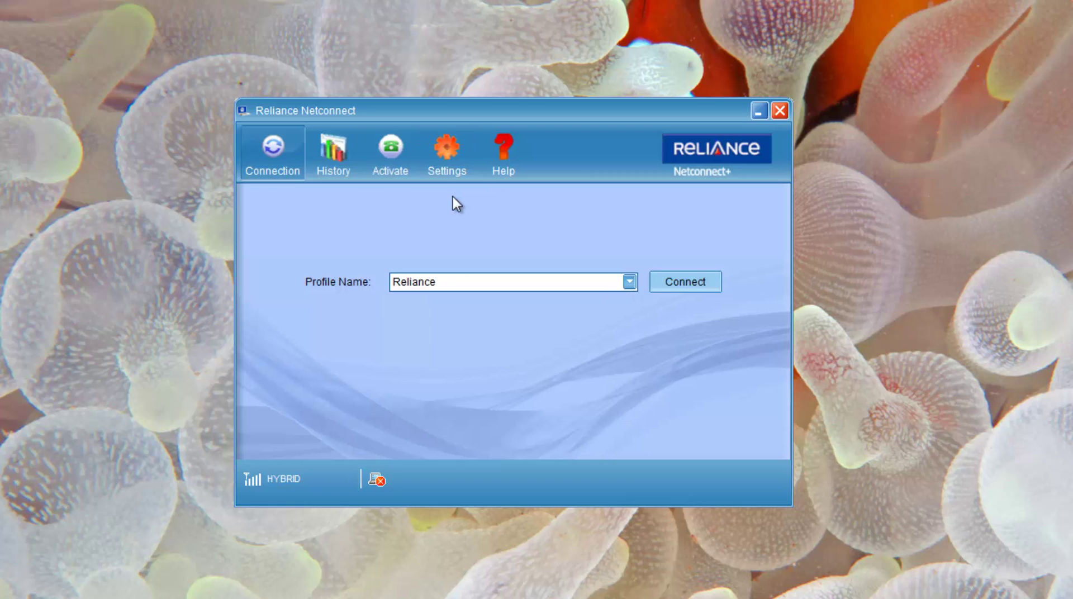
Step: Try to create a new dial-up profile with a profile name, user name and password, and return to the connection page without saving
click(442, 148)
click(688, 232)
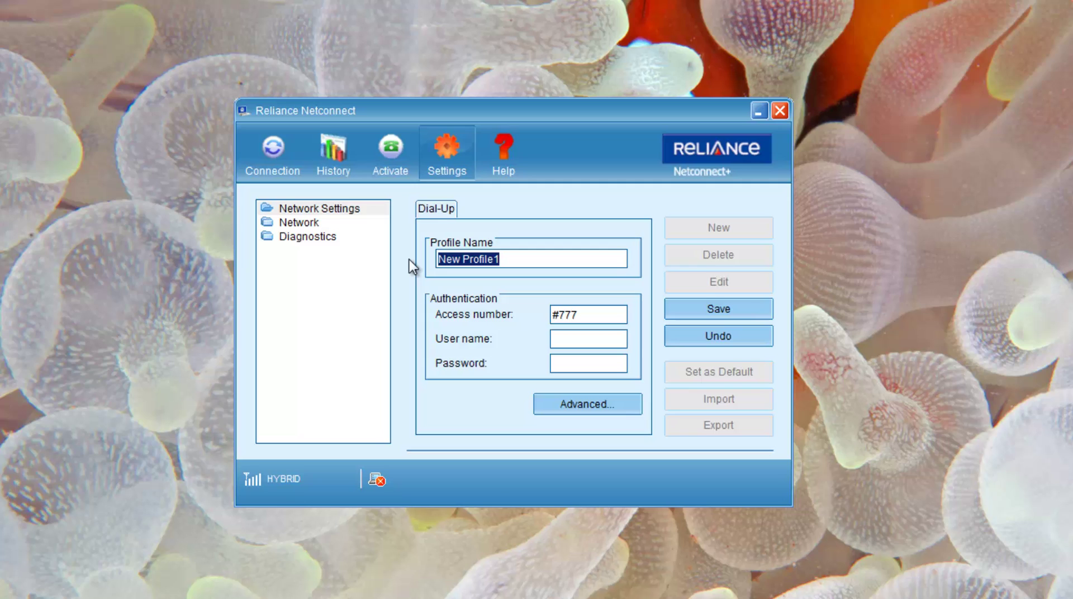
text(Bharathi)
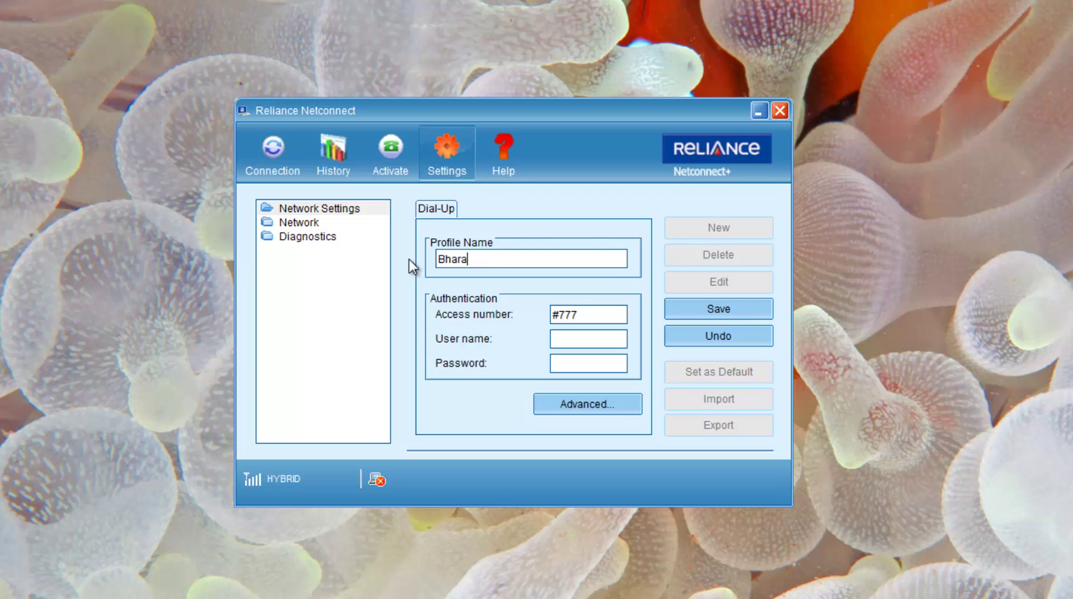
click(601, 317)
click(569, 335)
text(888888)
key(Tab)
text(8888888)
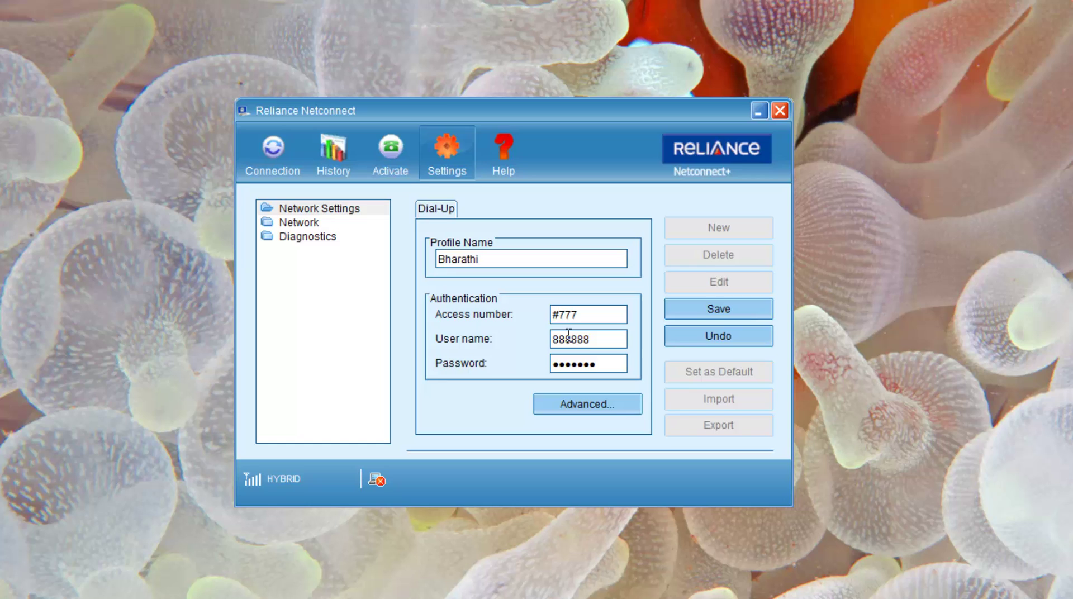
key(BackSpace)
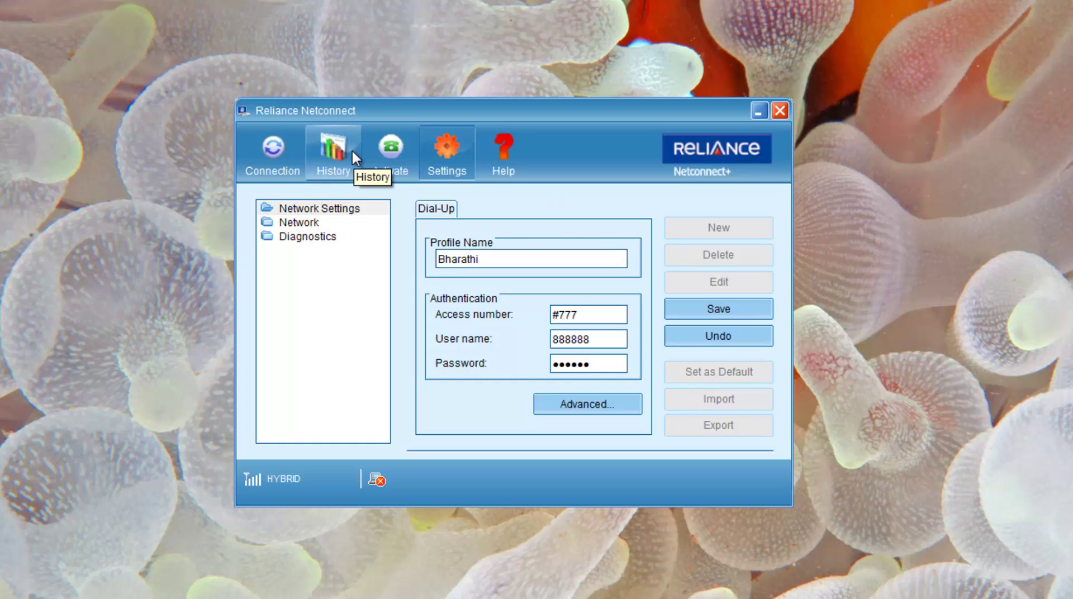
click(291, 149)
click(569, 336)
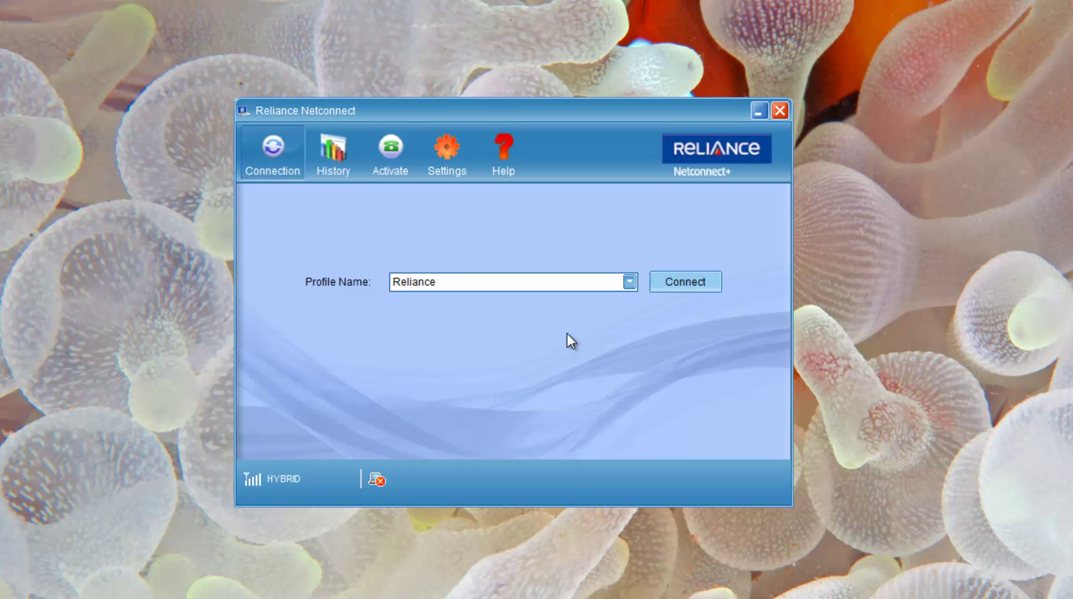
Step: Choose the profile carrying the owner's name and connect to the Internet with it
click(503, 282)
click(501, 302)
click(669, 282)
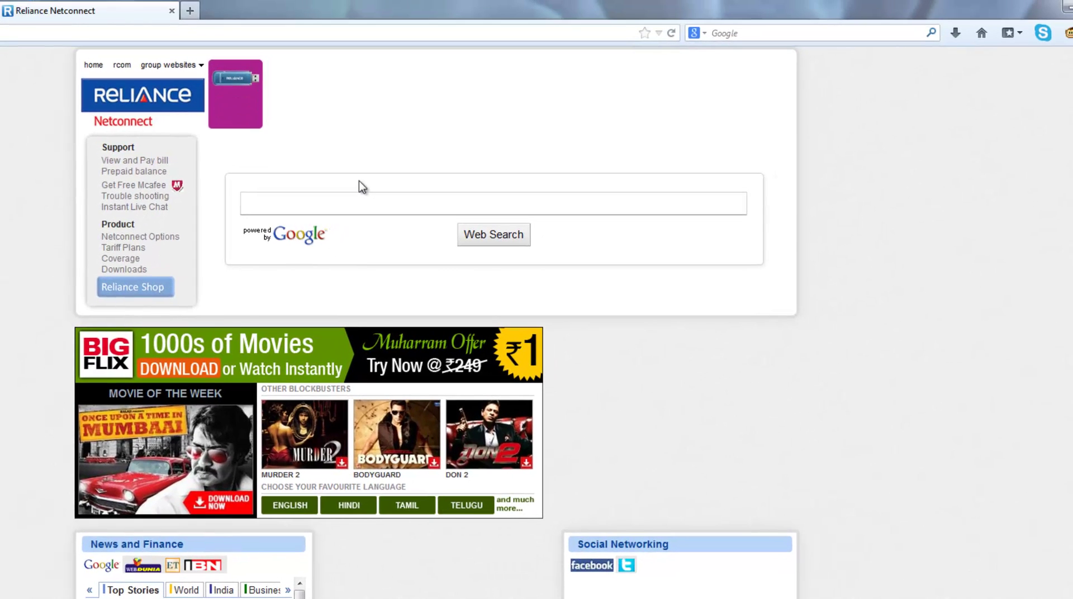
Step: Open the Netconnect tariff plans page from the Reliance home page and close the home page tab
click(117, 172)
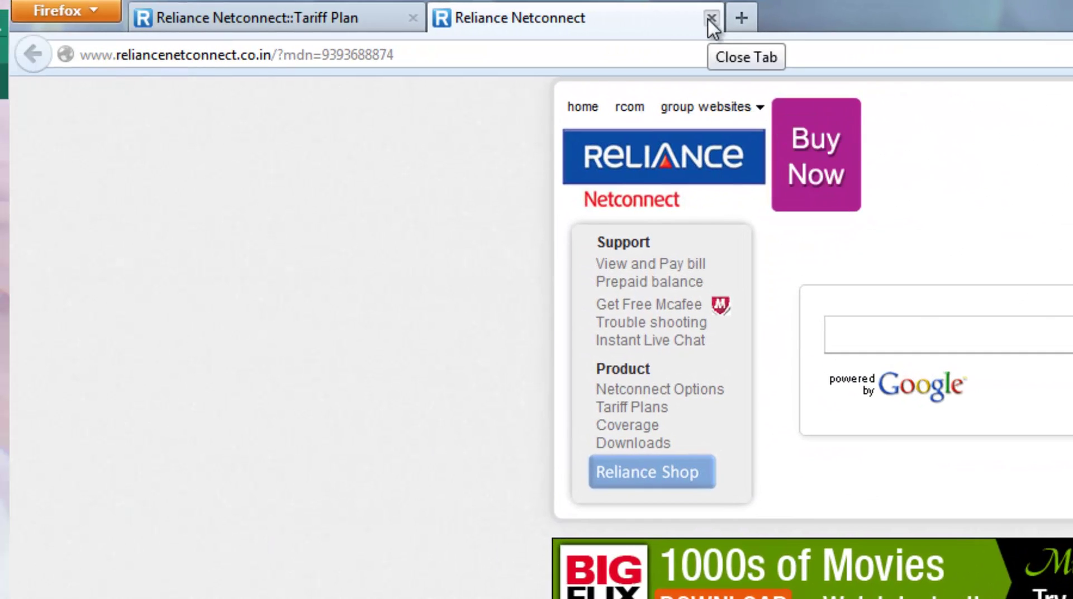
click(710, 18)
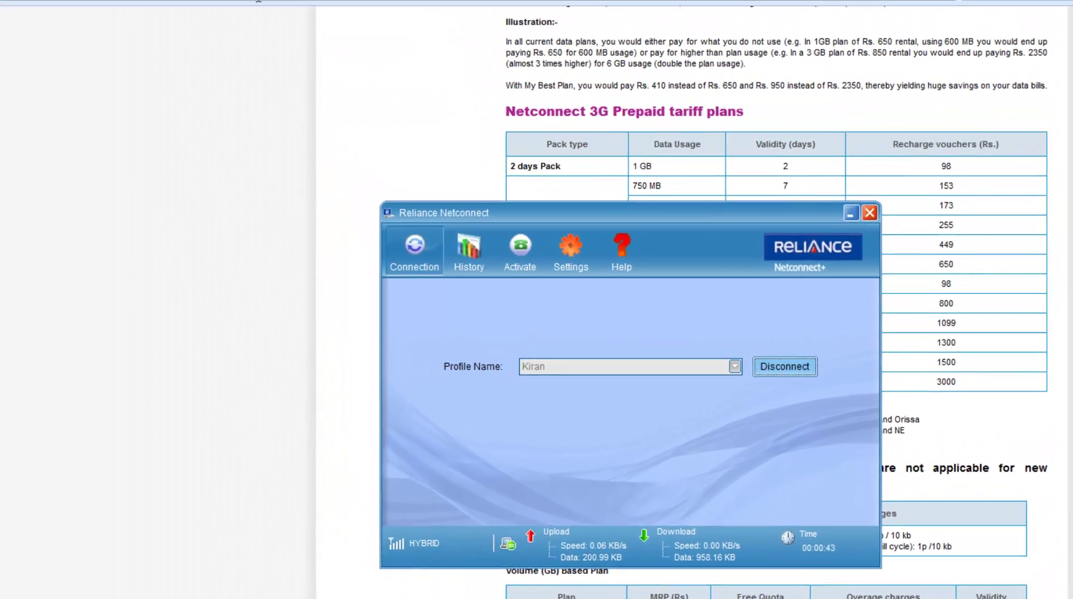
Step: Load google.co.in in the browser to test the connection
click(299, 37)
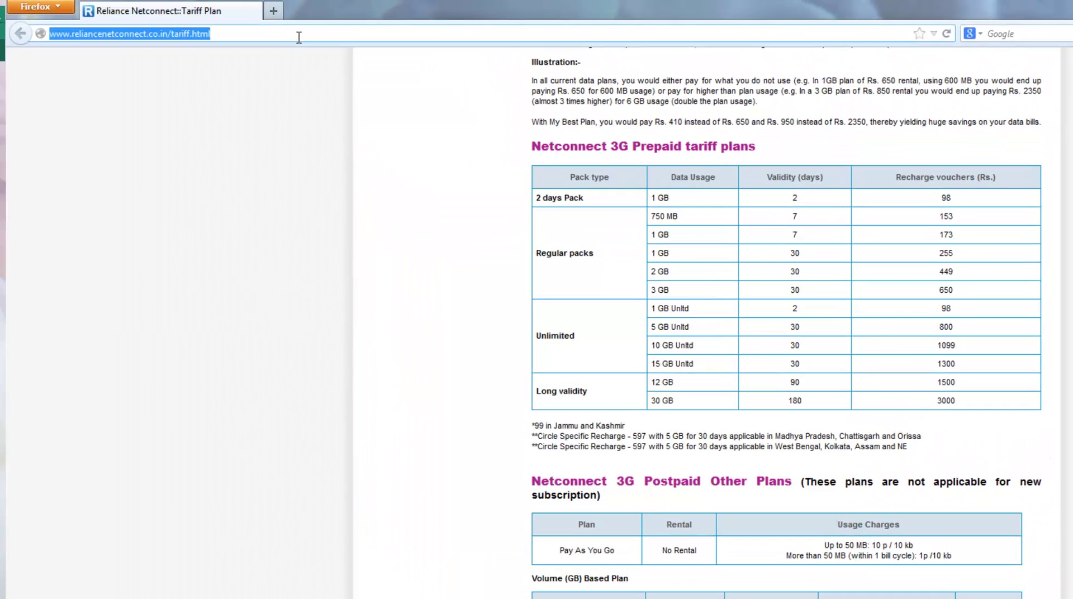
text(google.co.in)
key(Return)
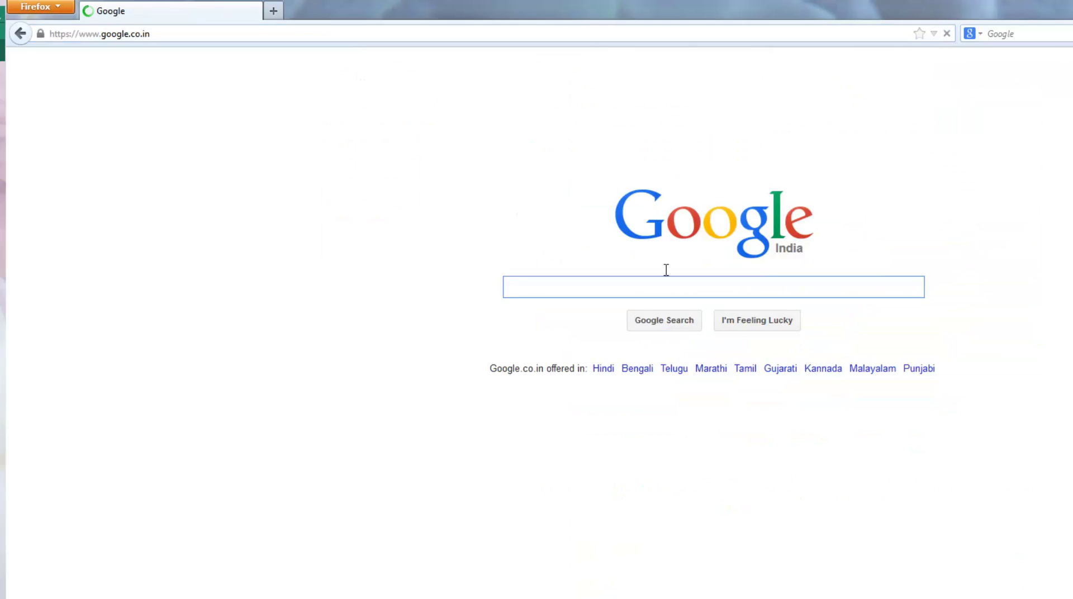